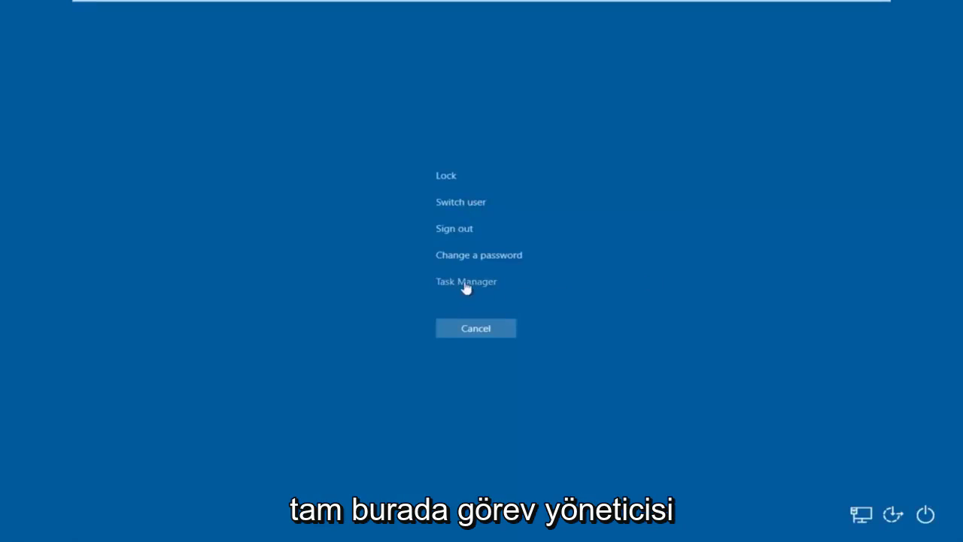
Open Task Manager from the security screen and shift its window slightly right
{"action": "left_click", "coordinate": [462, 283]}
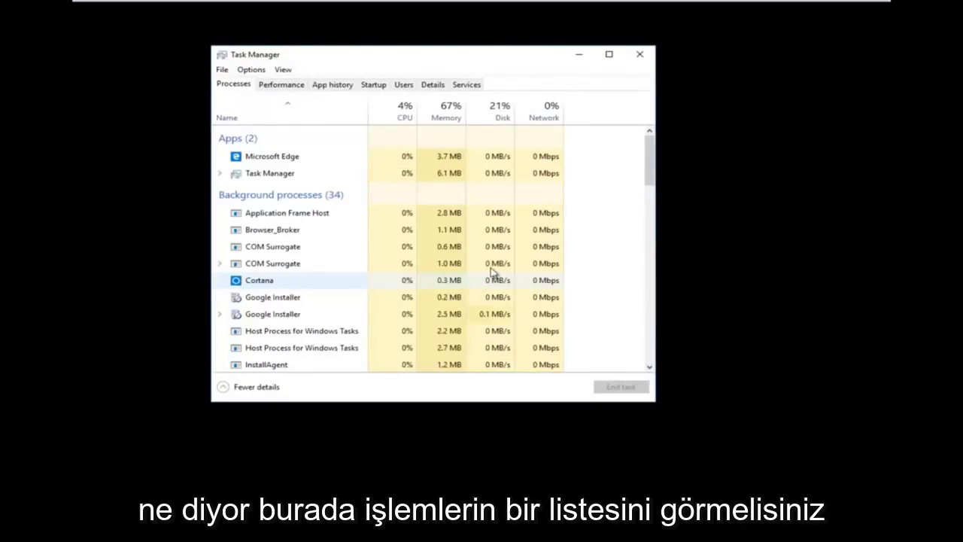
{"action": "left_click_drag", "start_coordinate": [488, 61], "coordinate": [564, 77]}
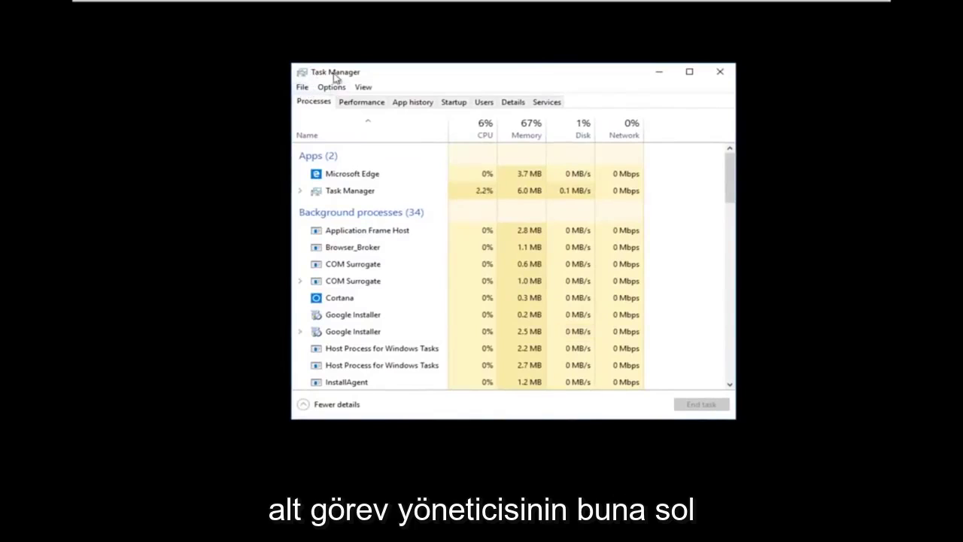
Run 'regedit' as a new task with administrative privileges
{"action": "left_click", "coordinate": [303, 88]}
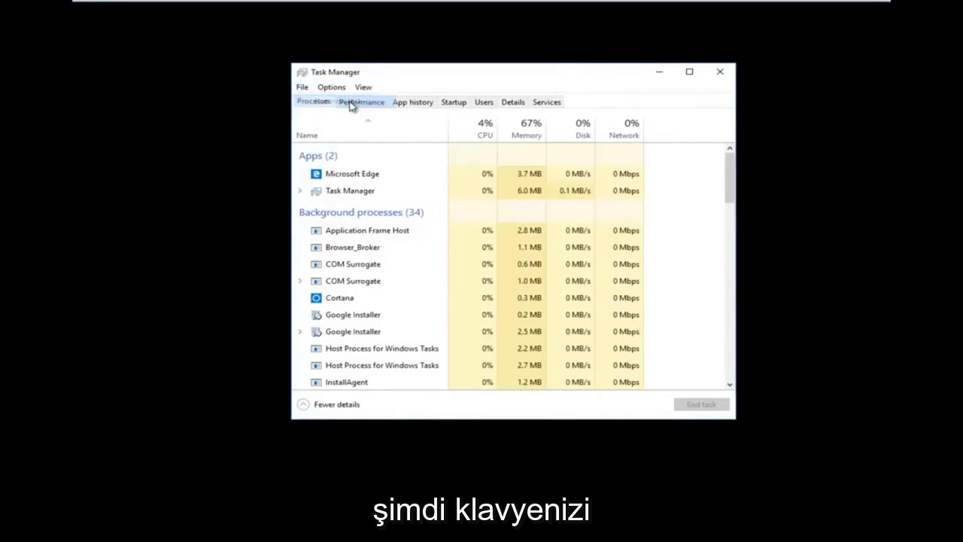
{"action": "left_click", "coordinate": [350, 105]}
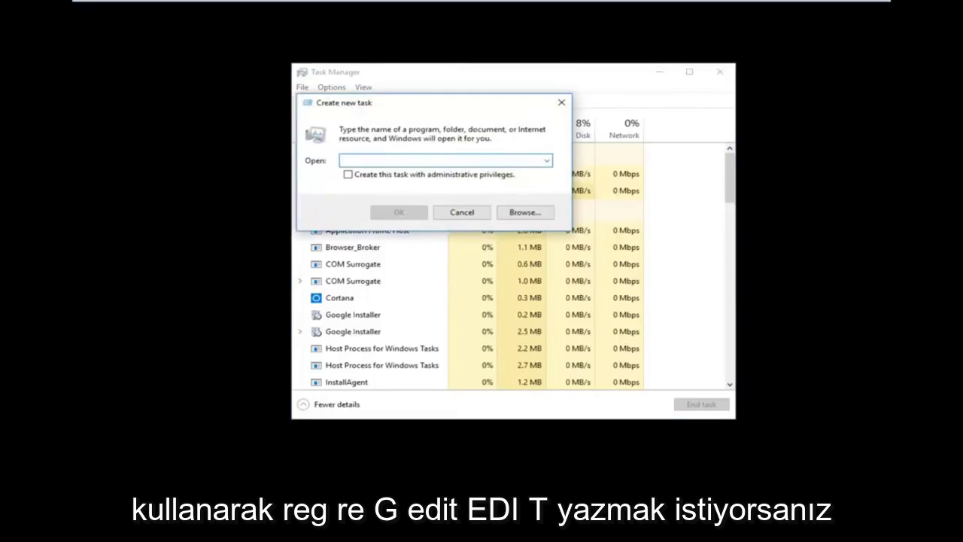
{"action": "type", "text": "reg"}
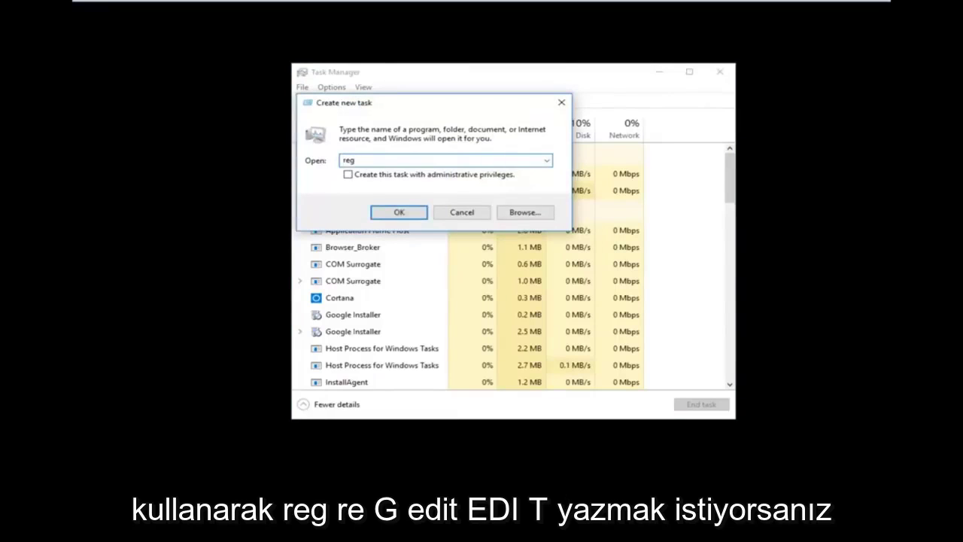
{"action": "type", "text": "edit"}
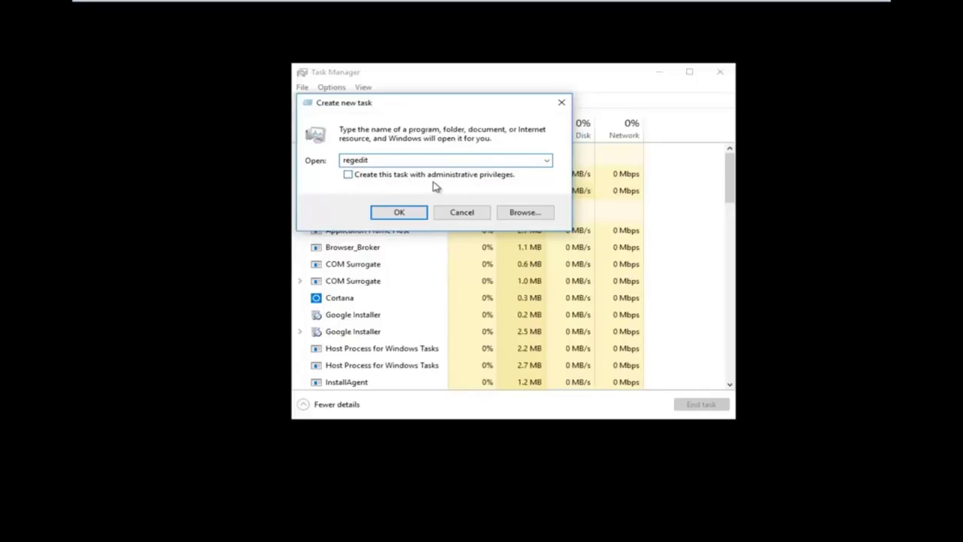
{"action": "left_click", "coordinate": [347, 174]}
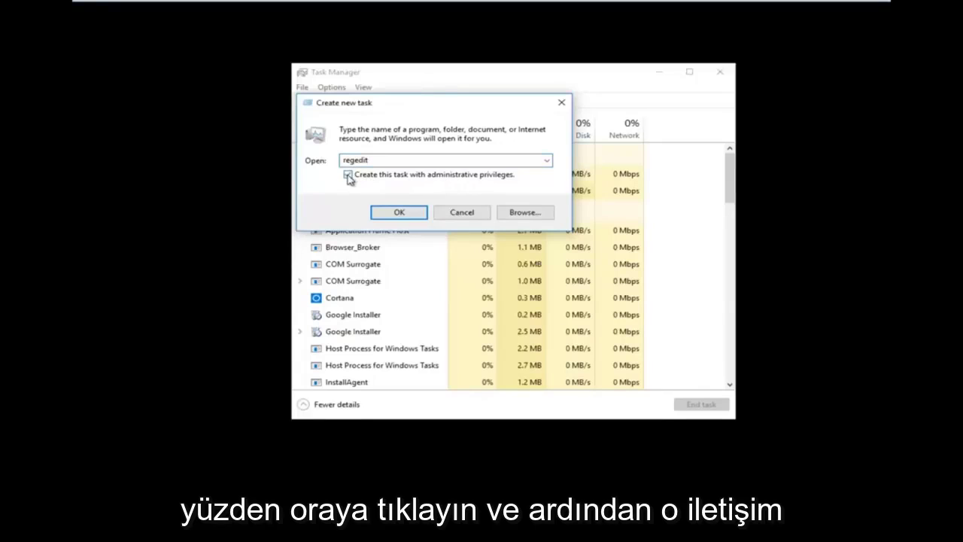
{"action": "left_click", "coordinate": [381, 215]}
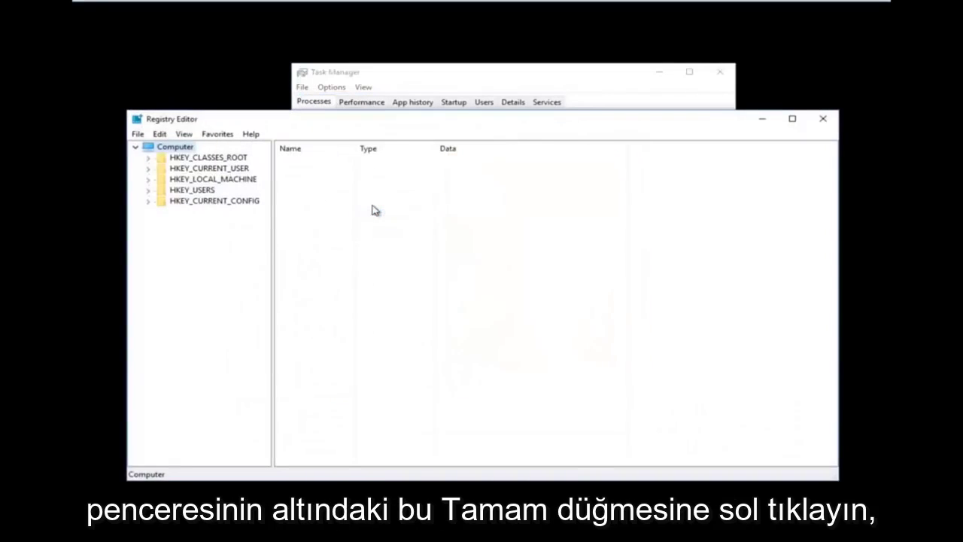
Expand HKEY_LOCAL_MACHINE\SOFTWARE\Microsoft in the key tree, widening the tree pane
{"action": "left_click_drag", "start_coordinate": [370, 127], "coordinate": [399, 91]}
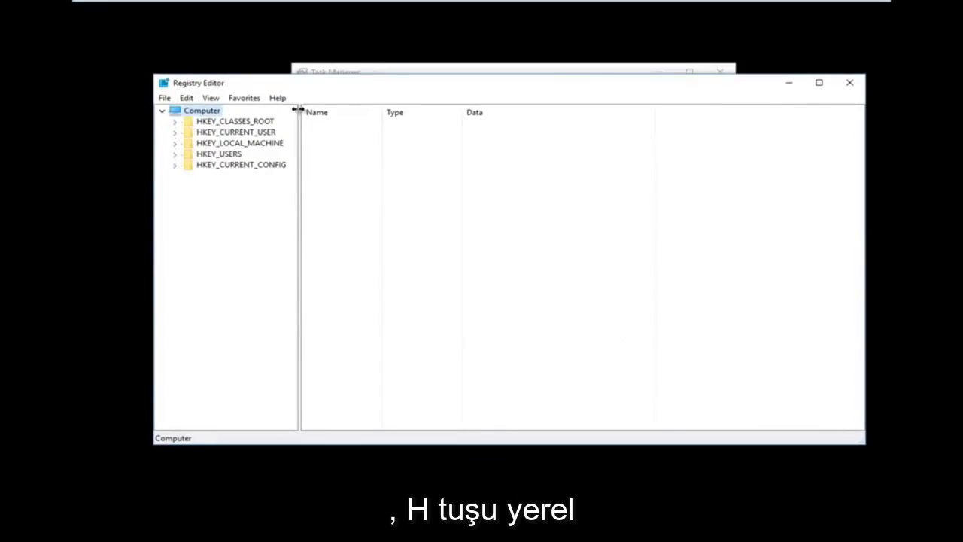
{"action": "left_click", "coordinate": [174, 143]}
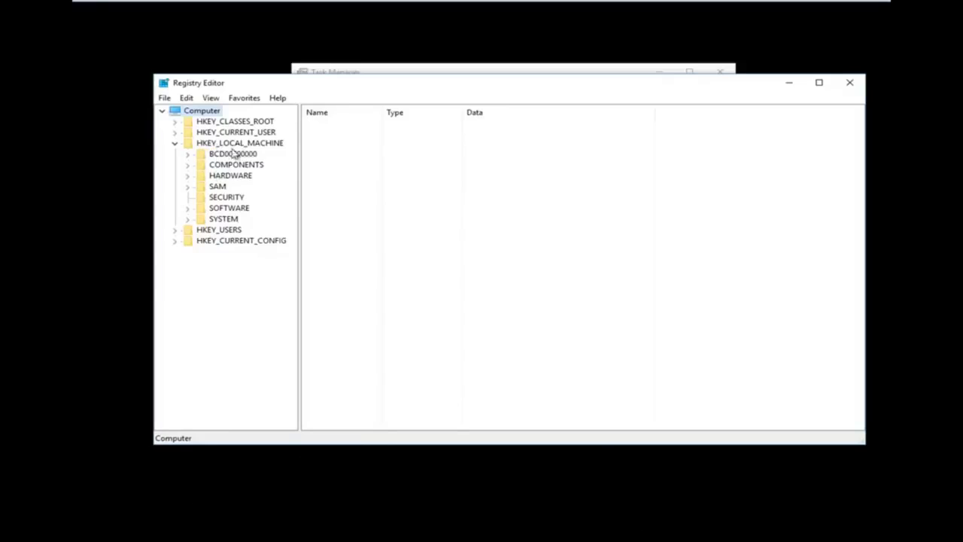
{"action": "left_click", "coordinate": [187, 208]}
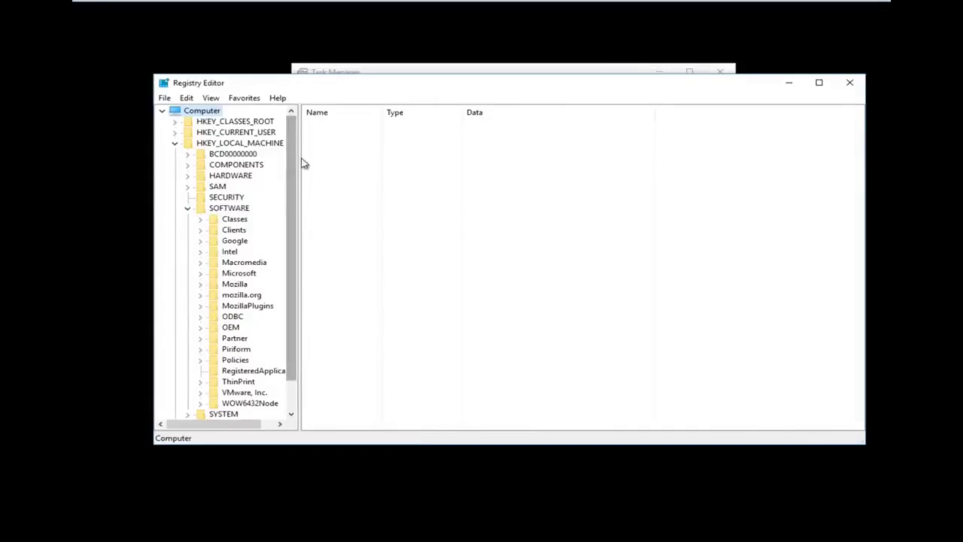
{"action": "left_click_drag", "start_coordinate": [296, 154], "coordinate": [358, 150]}
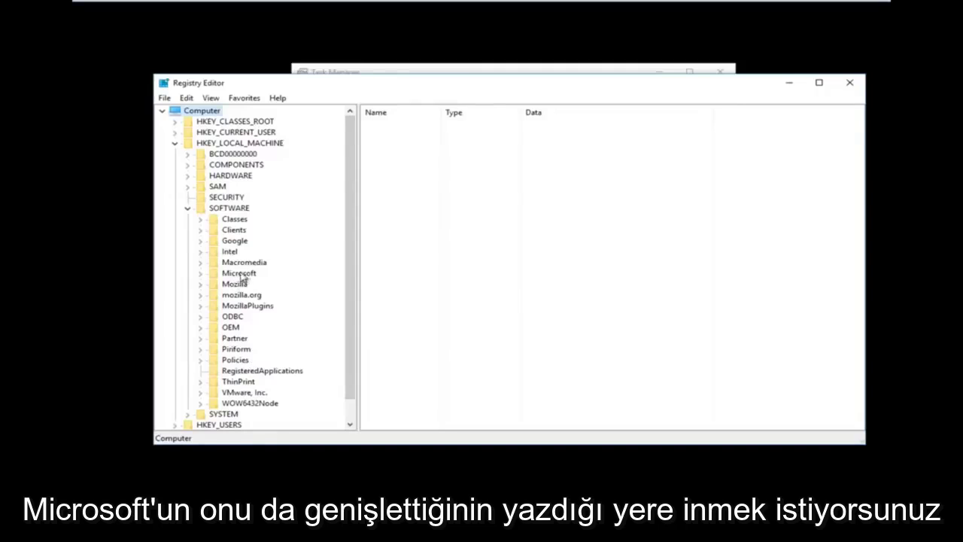
{"action": "left_click", "coordinate": [200, 274]}
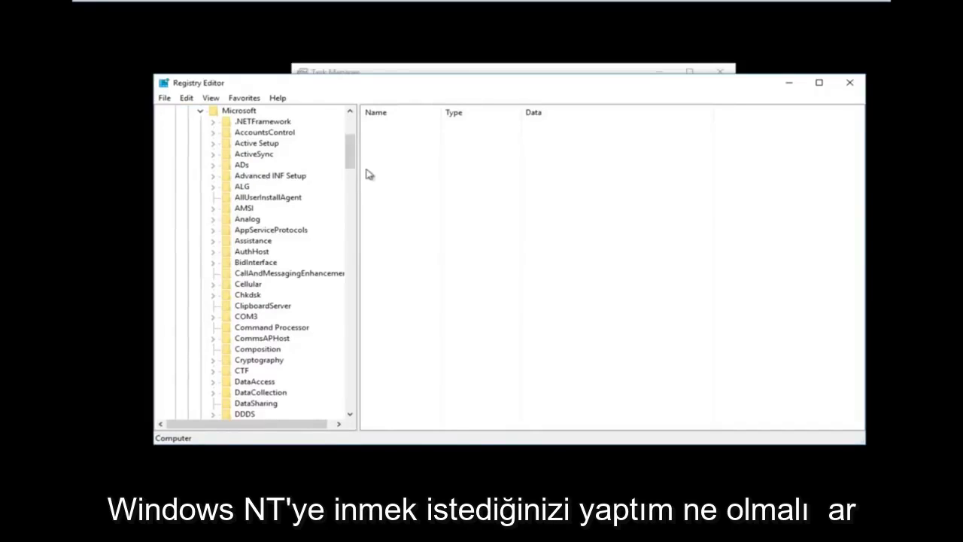
Expand Windows NT\CurrentVersion and scroll its subkeys down to Winlogon
{"action": "left_click_drag", "start_coordinate": [350, 162], "coordinate": [357, 374]}
{"action": "double_click", "coordinate": [265, 361]}
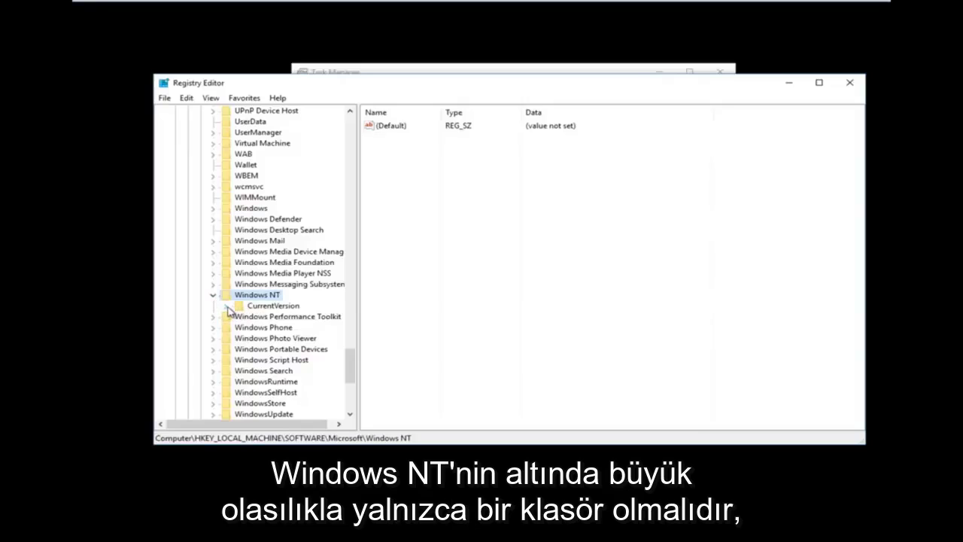
{"action": "left_click", "coordinate": [228, 307]}
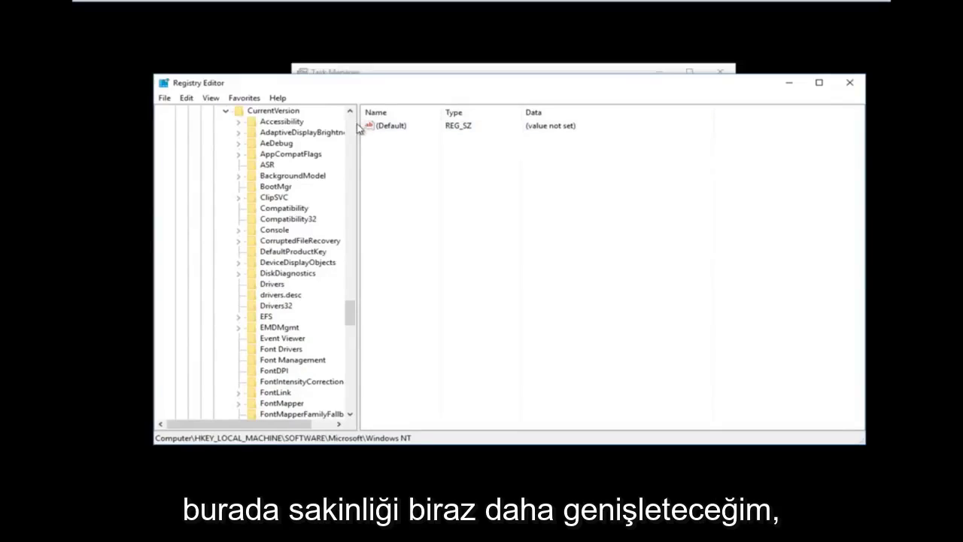
{"action": "left_click_drag", "start_coordinate": [358, 124], "coordinate": [419, 150]}
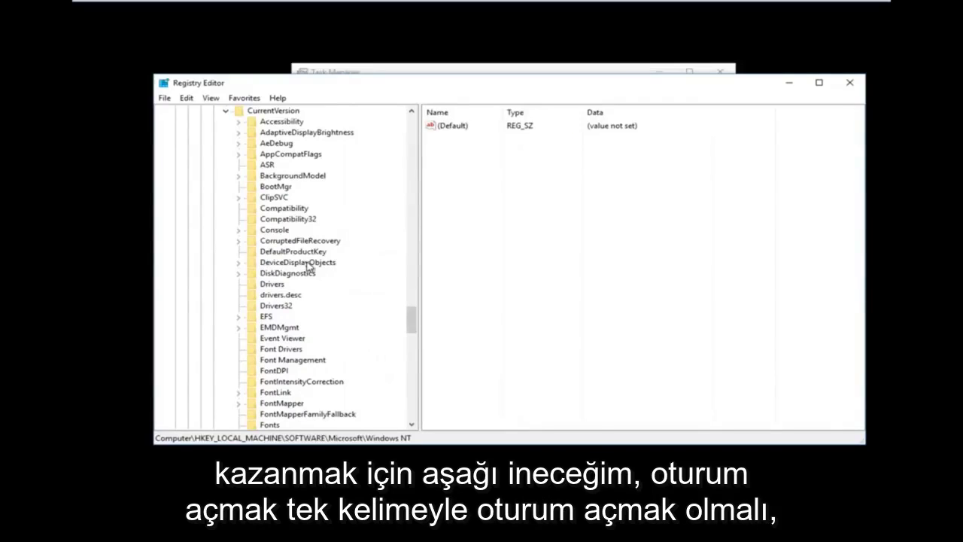
{"action": "scroll", "coordinate": [313, 267], "scroll_direction": "down", "scroll_amount": 12}
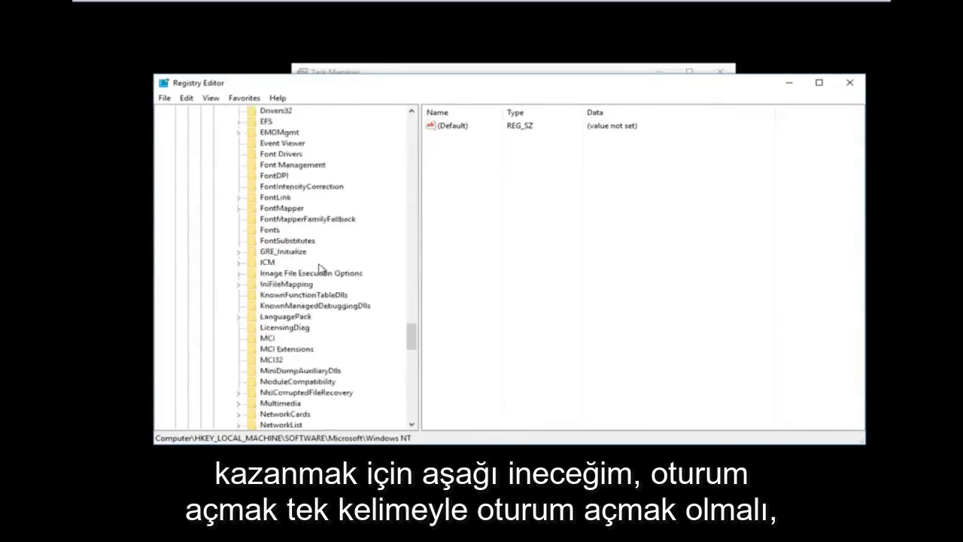
{"action": "scroll", "coordinate": [314, 273], "scroll_direction": "down", "scroll_amount": 9}
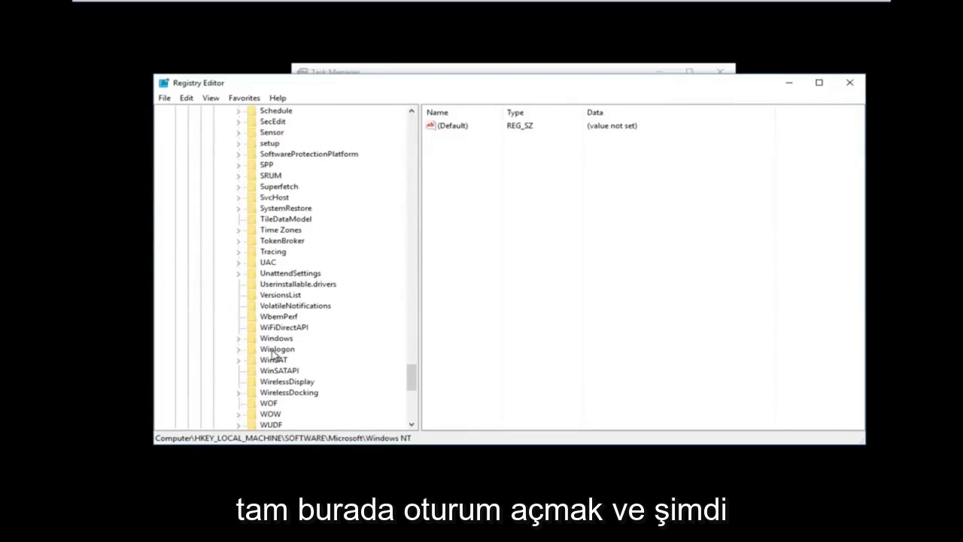
Select the Winlogon key and scroll its values down to Shell, set to explorer.exe
{"action": "left_click", "coordinate": [274, 350]}
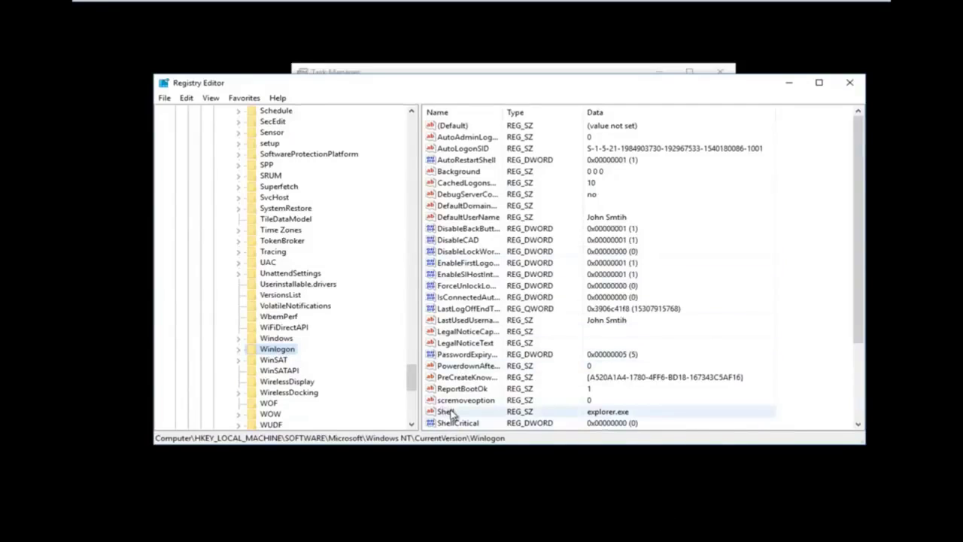
{"action": "scroll", "coordinate": [597, 286], "scroll_direction": "down", "scroll_amount": 3}
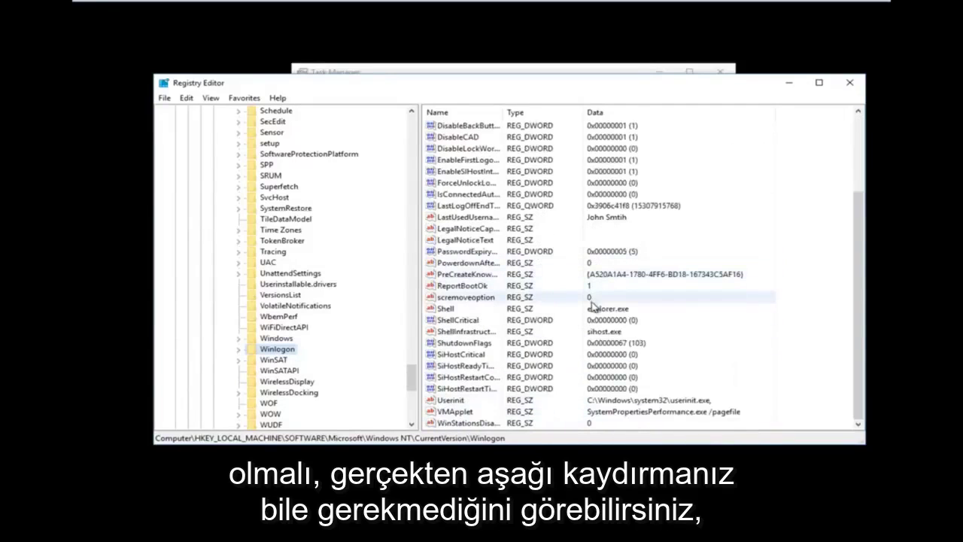
Open the Shell value in Edit String and check its data reads explorer.exe
{"action": "double_click", "coordinate": [449, 312]}
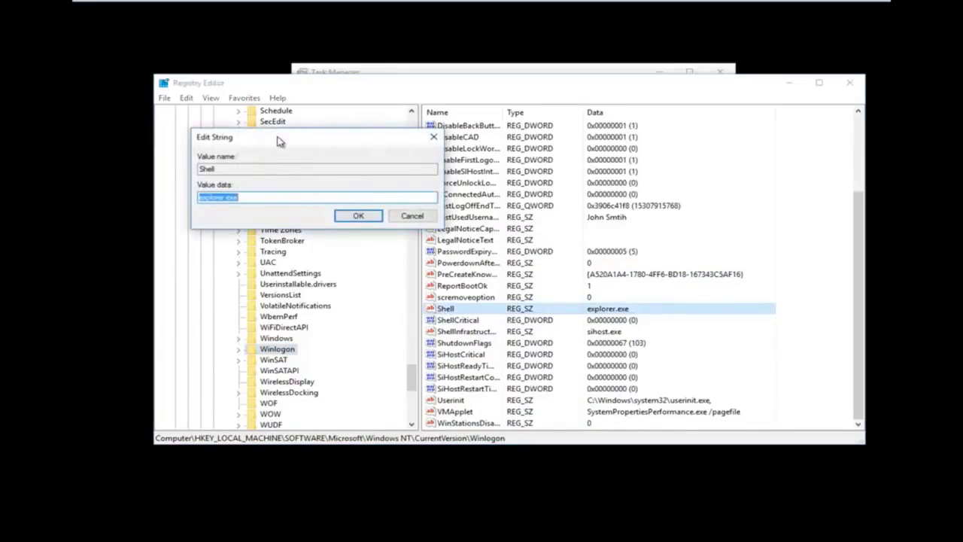
{"action": "left_click_drag", "start_coordinate": [278, 143], "coordinate": [511, 191]}
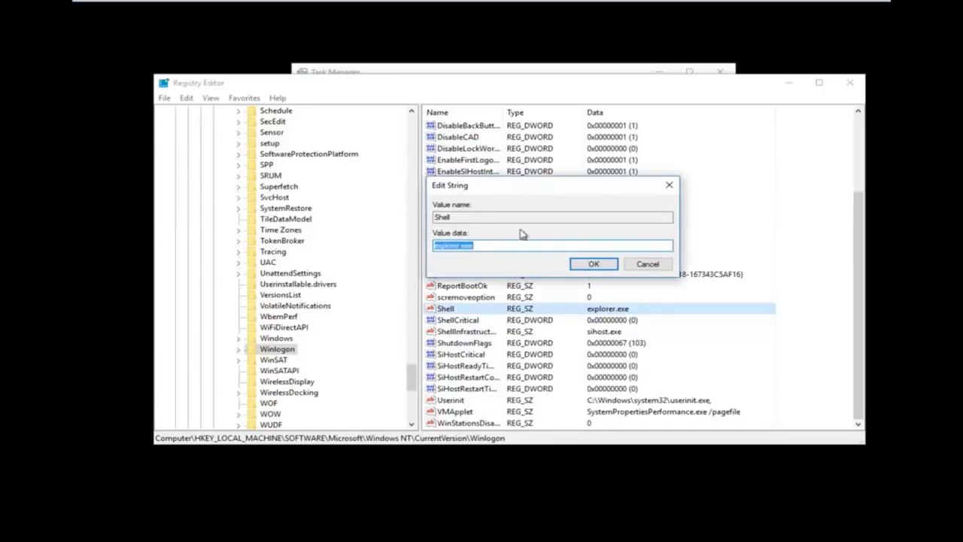
{"action": "left_click", "coordinate": [472, 245]}
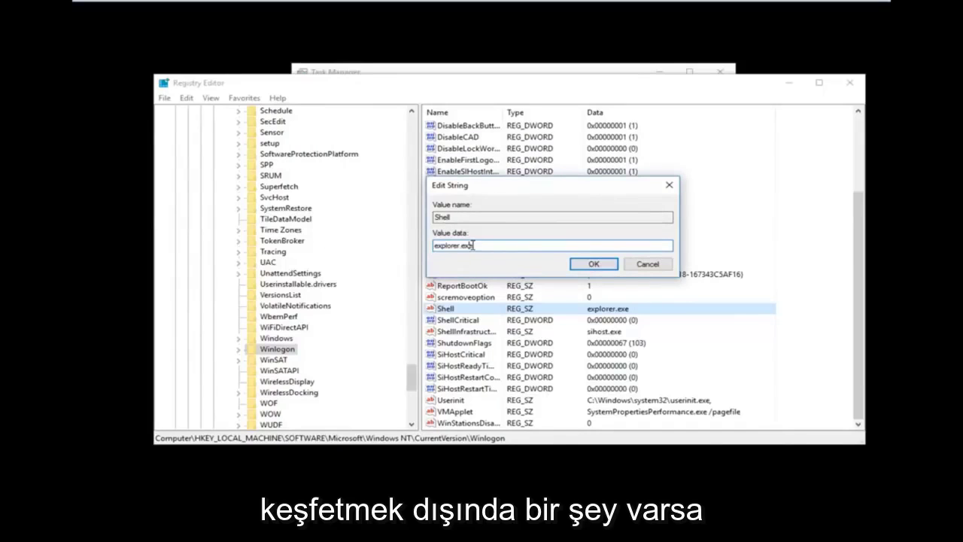
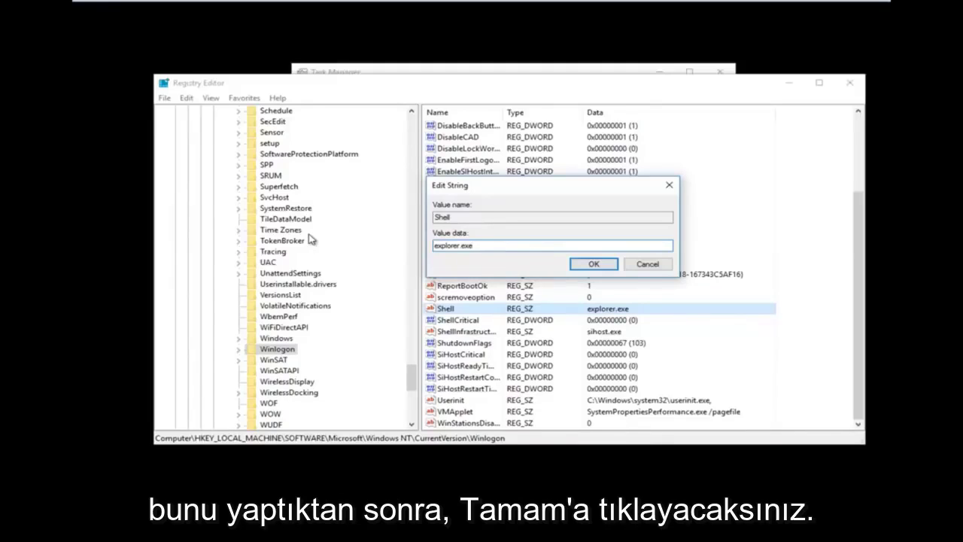
Confirm explorer.exe as the Winlogon Shell string value
{"action": "left_click", "coordinate": [588, 263]}
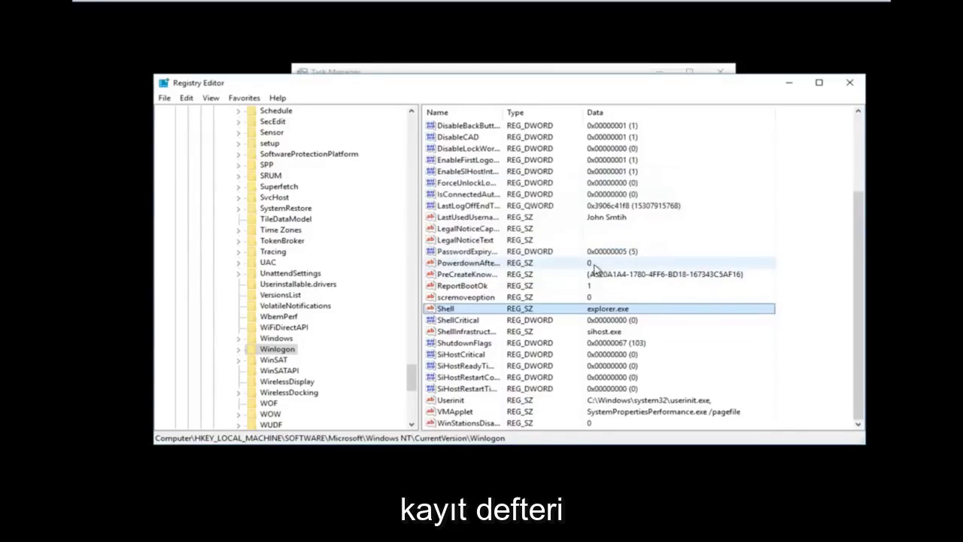
Close Registry Editor and Task Manager, then bring up the Ctrl+Alt+Del security screen
{"action": "left_click", "coordinate": [850, 82]}
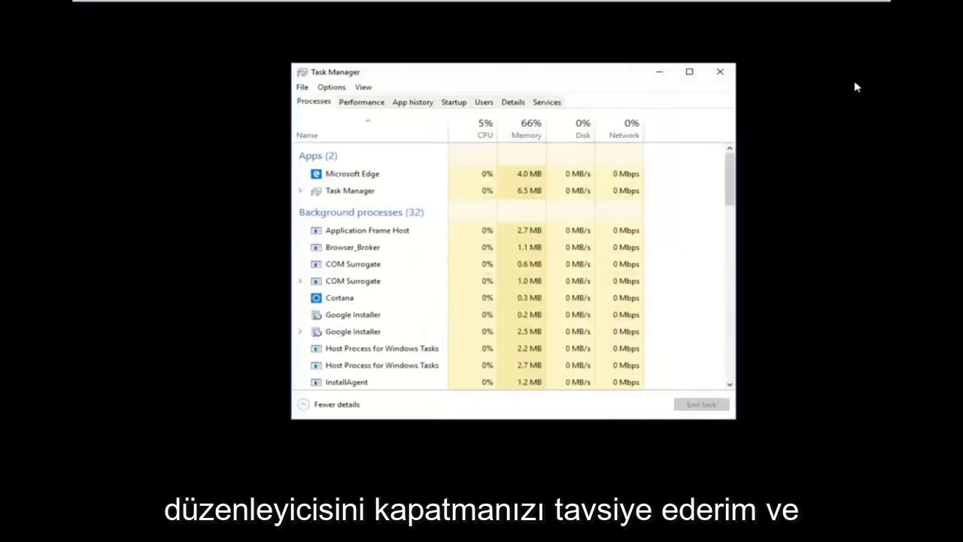
{"action": "left_click", "coordinate": [721, 73]}
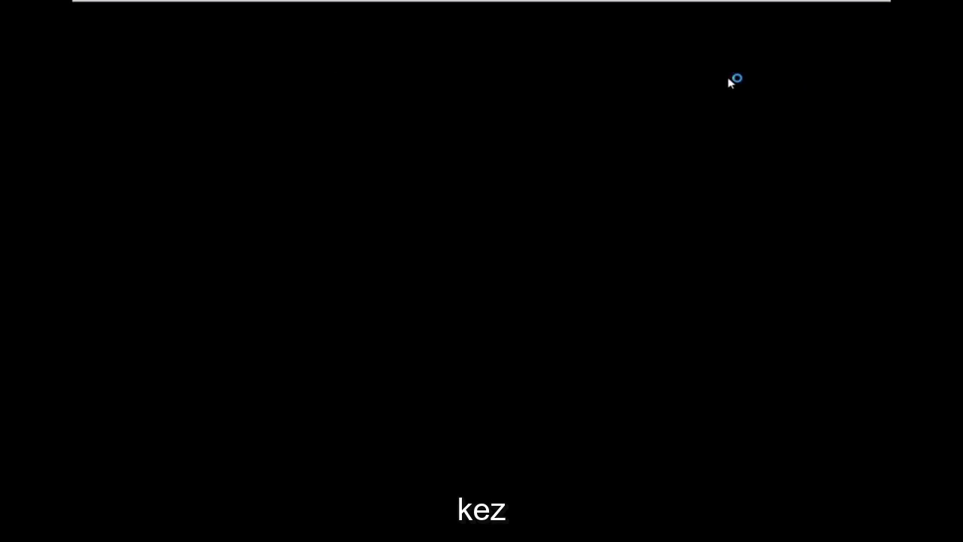
{"action": "key", "text": "ctrl+alt+Delete"}
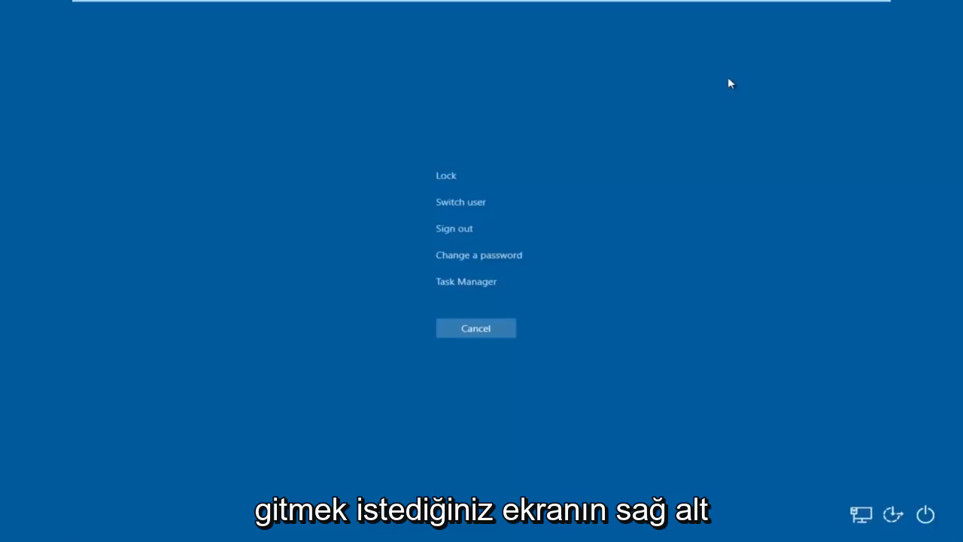
Choose Update and restart from the security screen's power options
{"action": "left_click", "coordinate": [924, 516]}
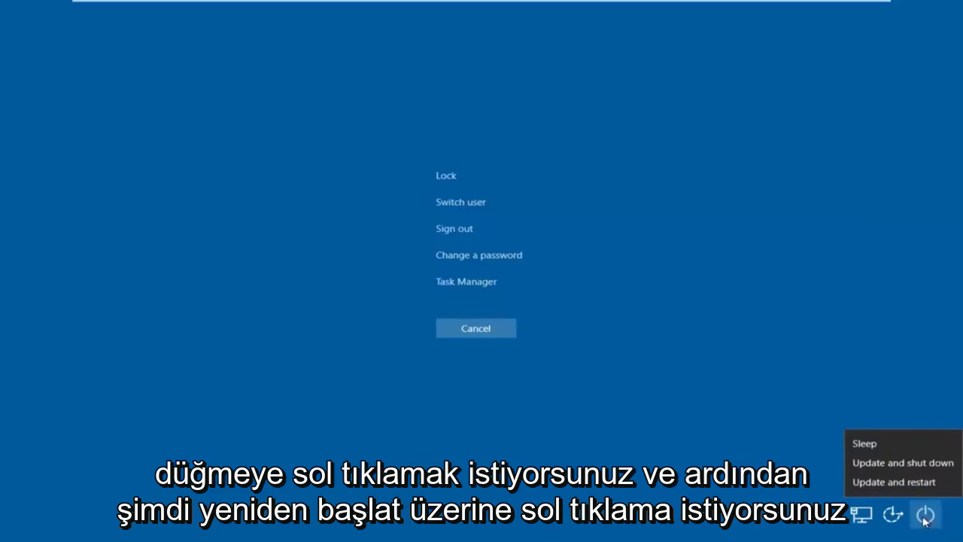
{"action": "left_click", "coordinate": [865, 483]}
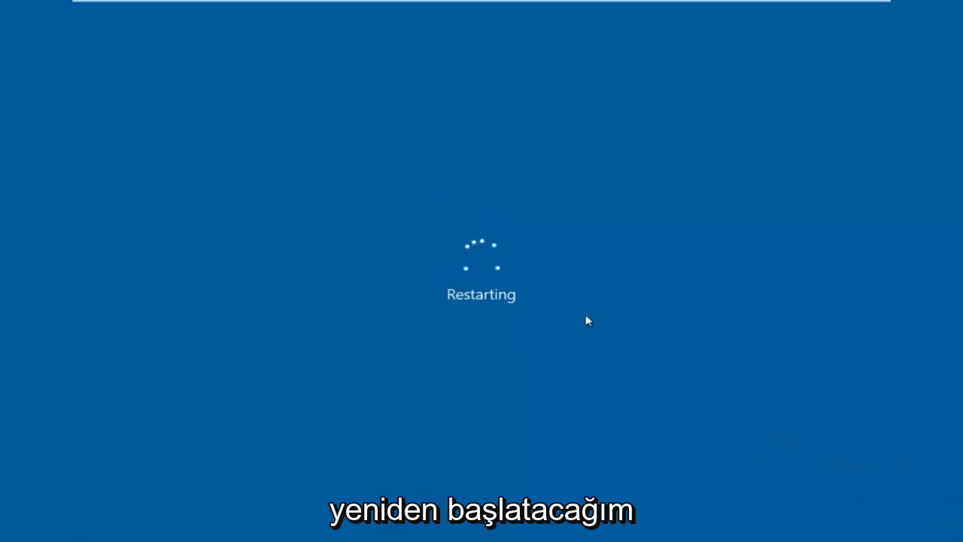